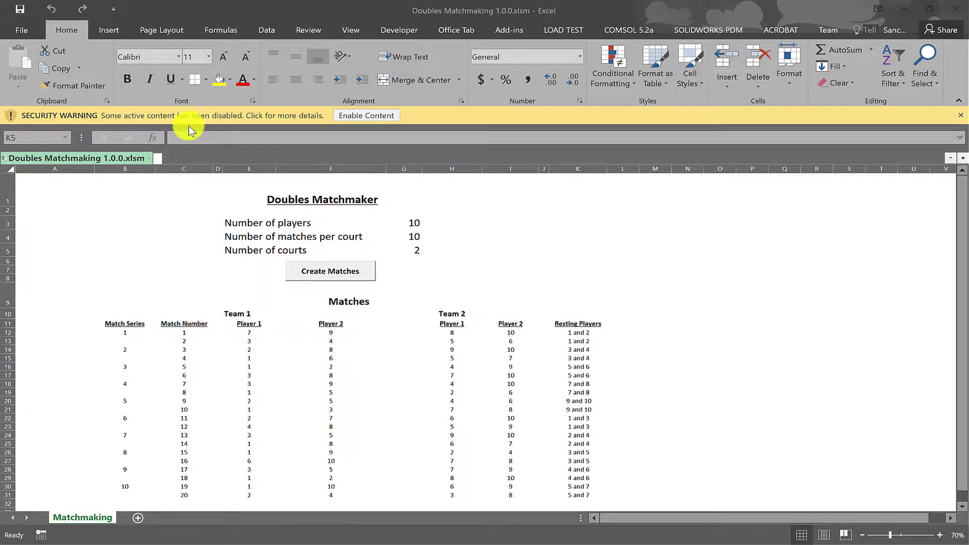
Step: Enable the workbook's disabled active content and review the player, match and court input cells
left_click(375, 116)
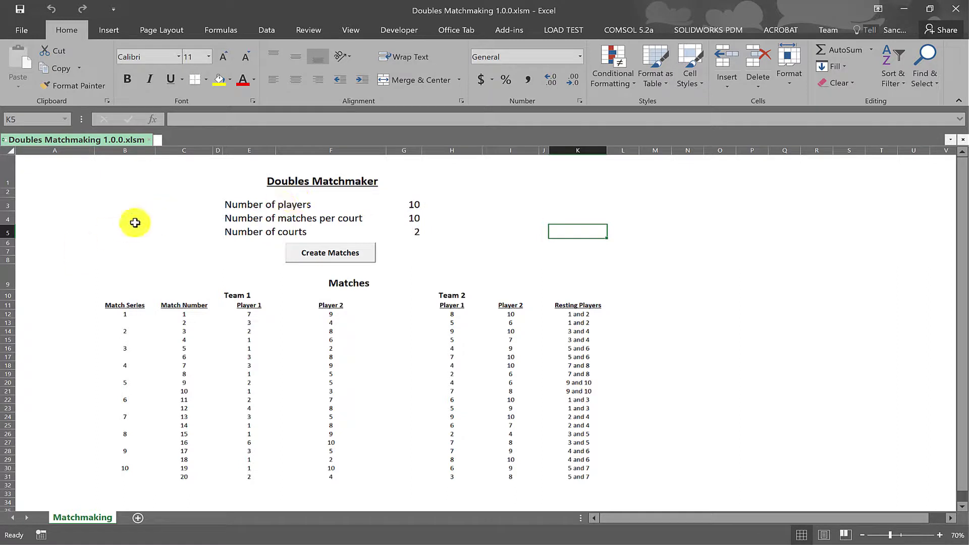
left_click_drag(207, 164, 451, 245)
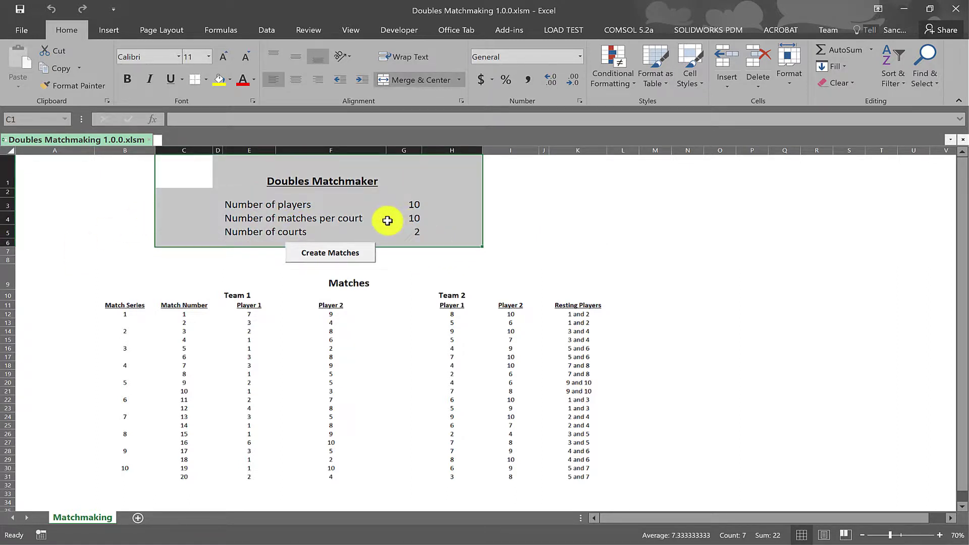
left_click(417, 205)
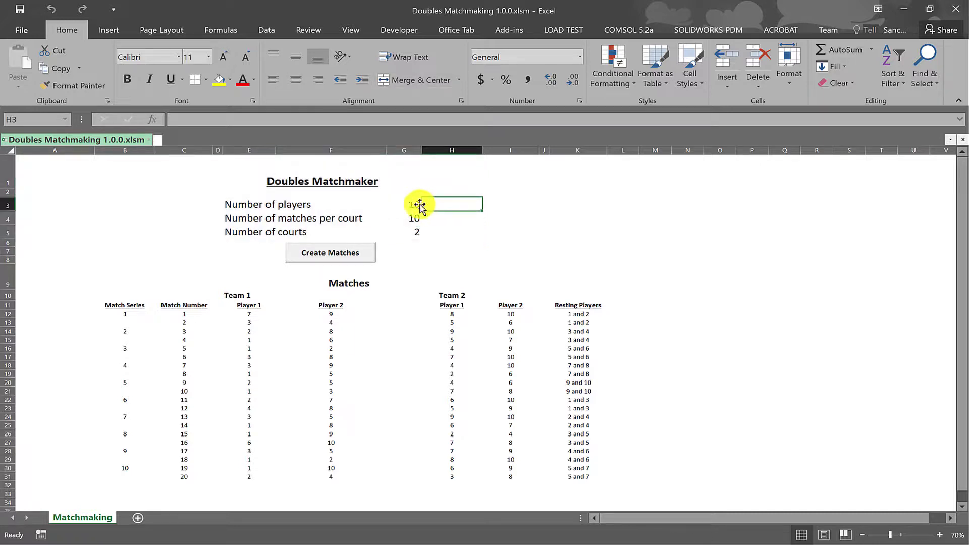
left_click(416, 231)
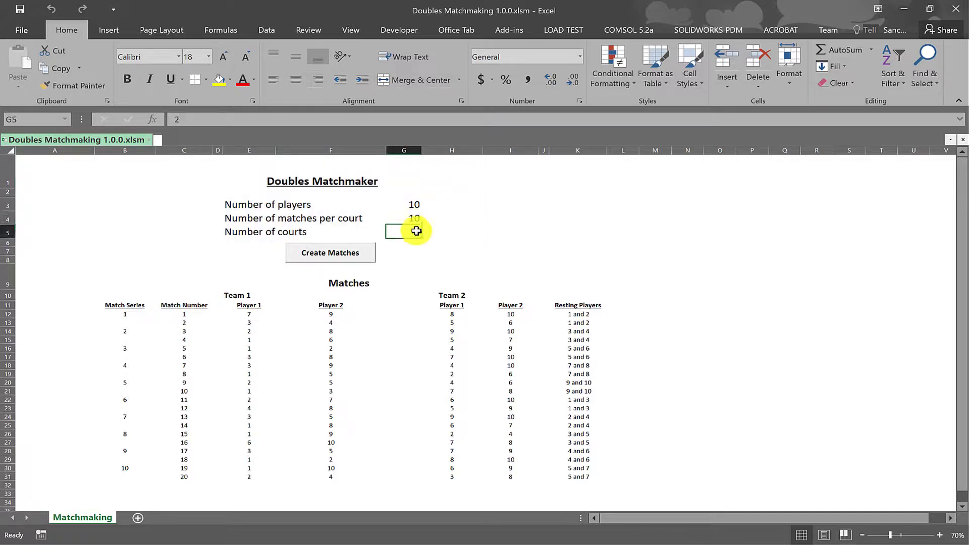
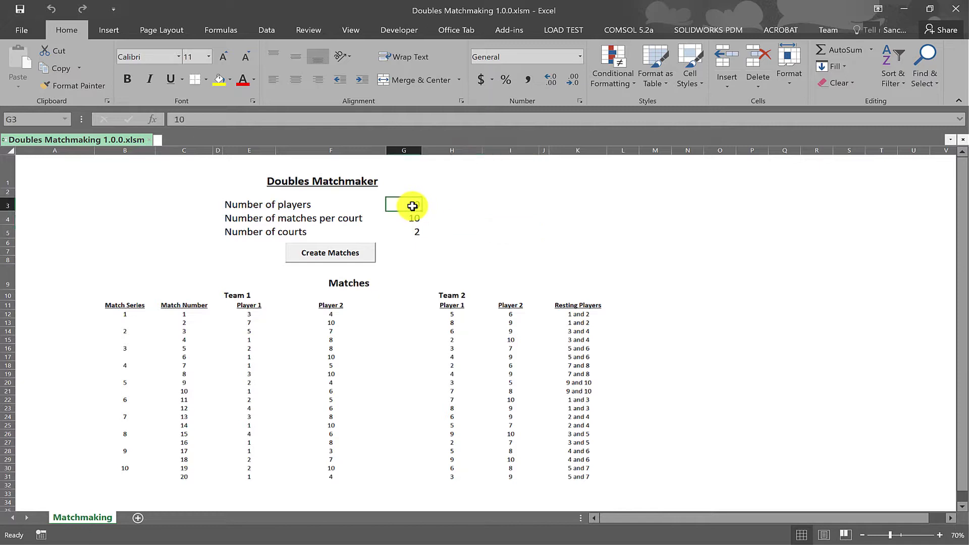
Step: Set 5 players, 5 matches per court and 1 court, and create the matches
type("5")
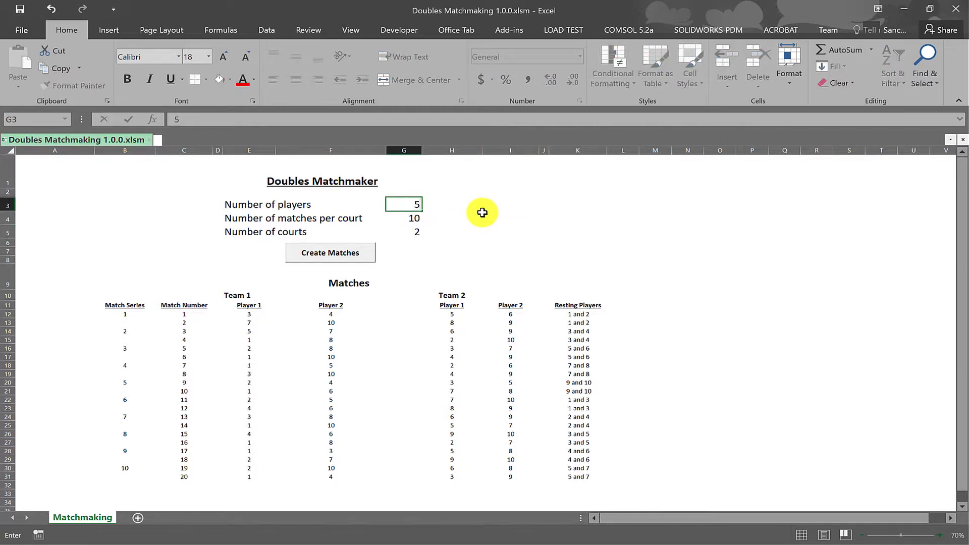
key("Return")
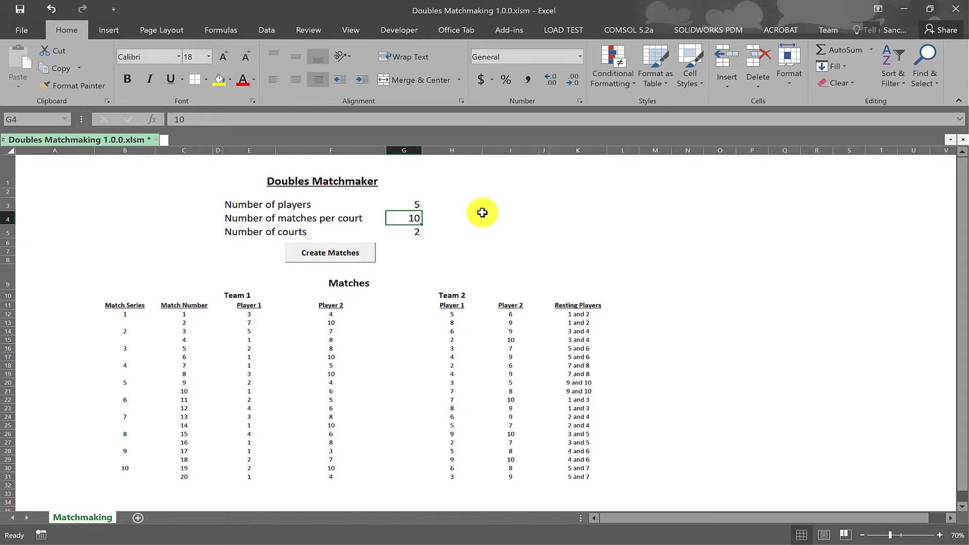
type("5")
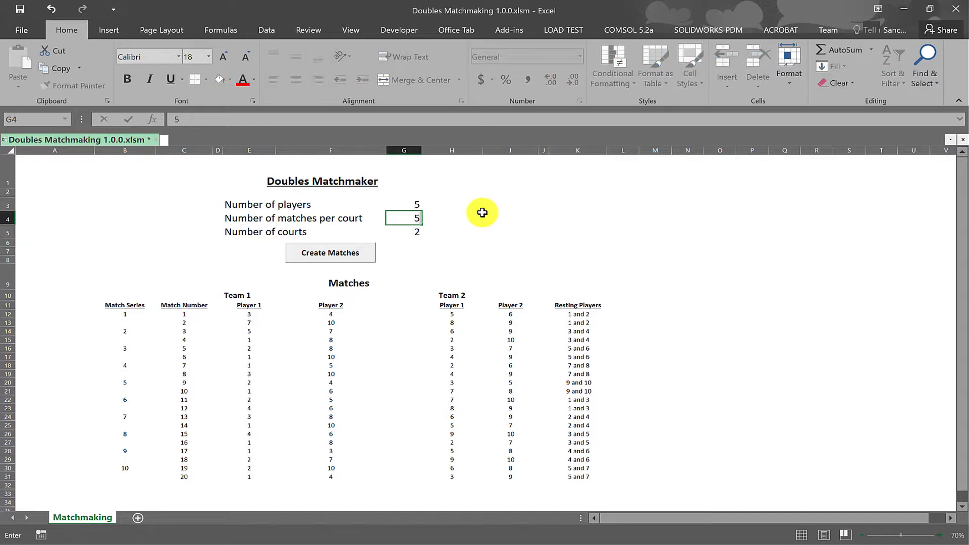
key("Return")
type("1")
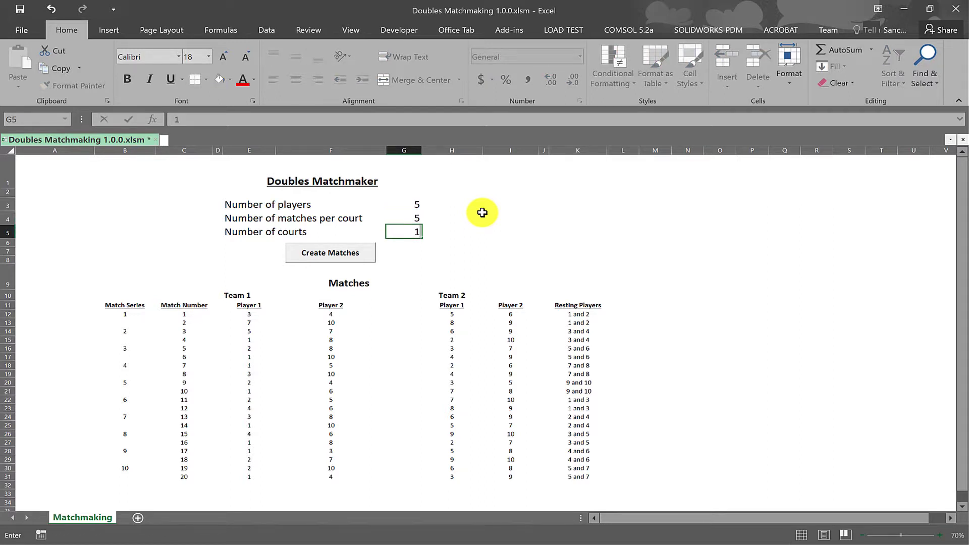
key("Return")
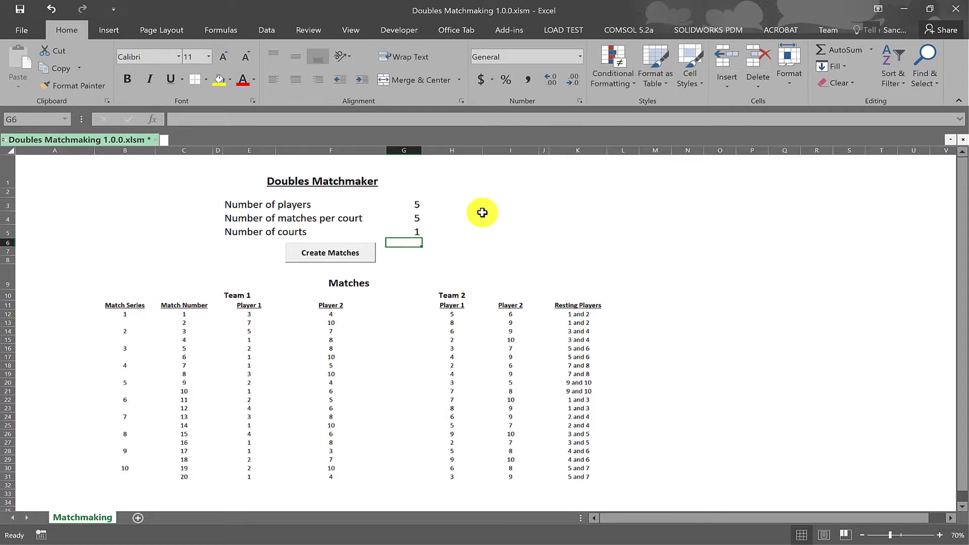
left_click(338, 259)
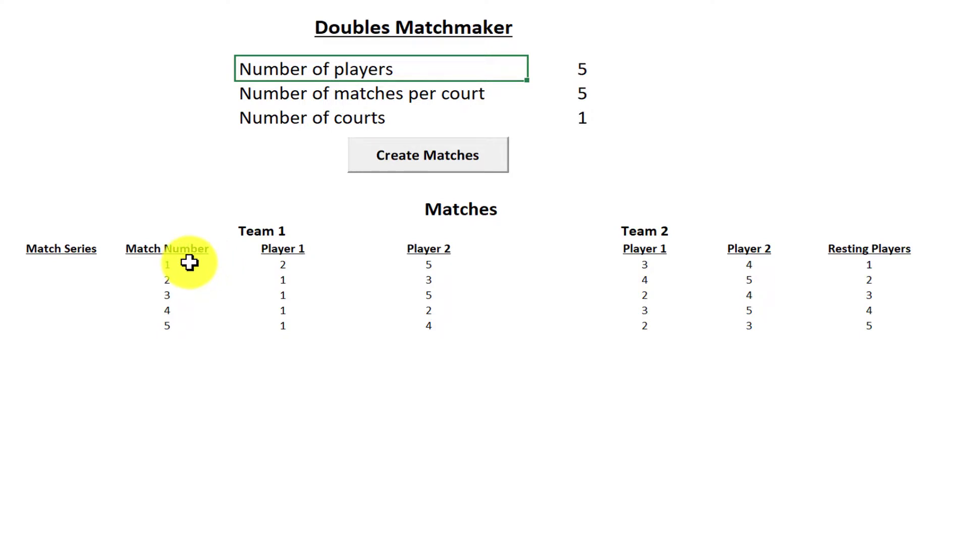
Step: Examine the Resting Players column to see who sits out each of the five matches
left_click_drag(872, 265, 868, 326)
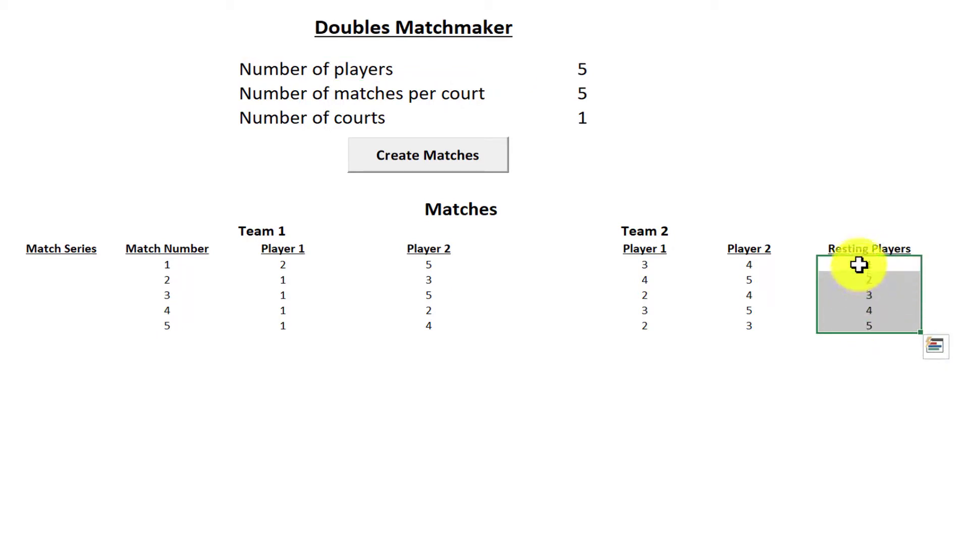
left_click(859, 265)
left_click(868, 288)
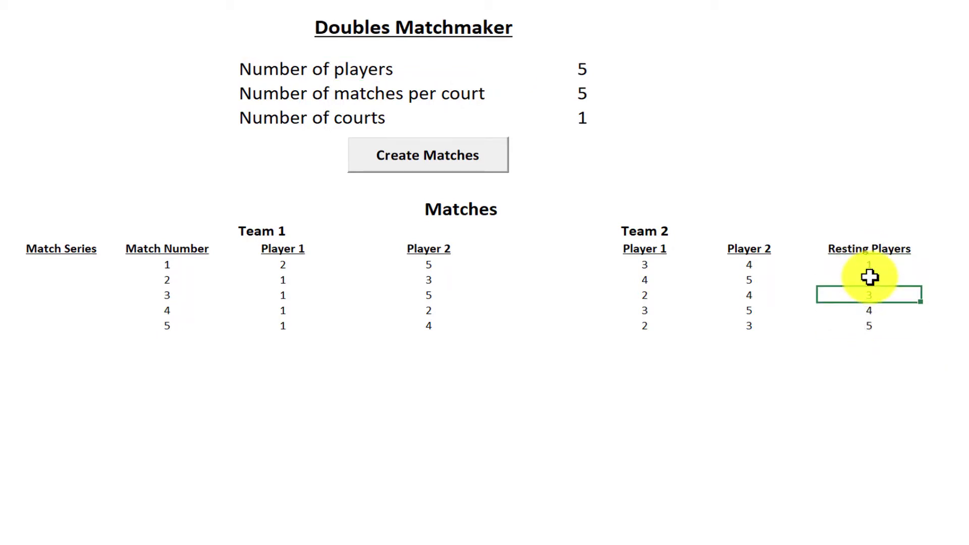
left_click(869, 280)
left_click(868, 295)
left_click(870, 312)
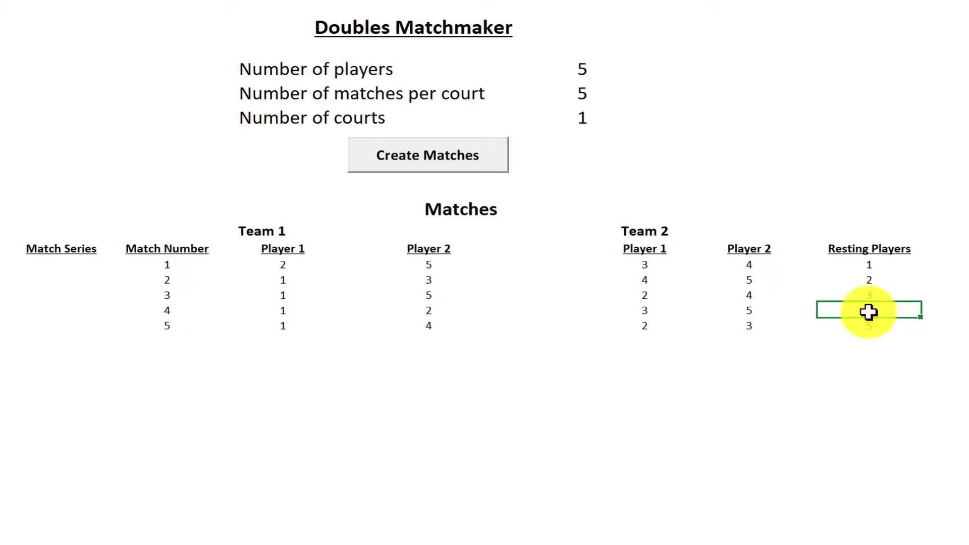
Step: Set the number of matches per court to 15 and create the matches again
left_click(575, 94)
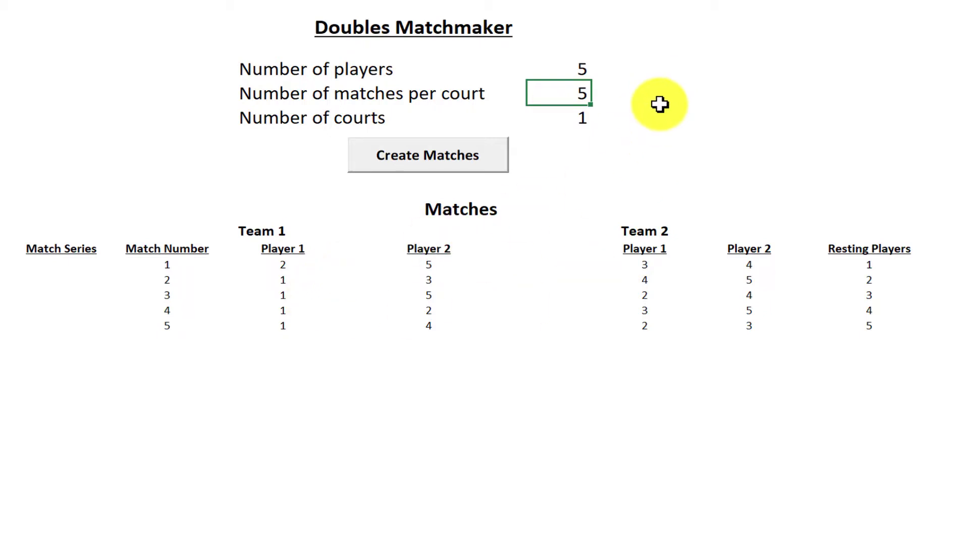
type("15")
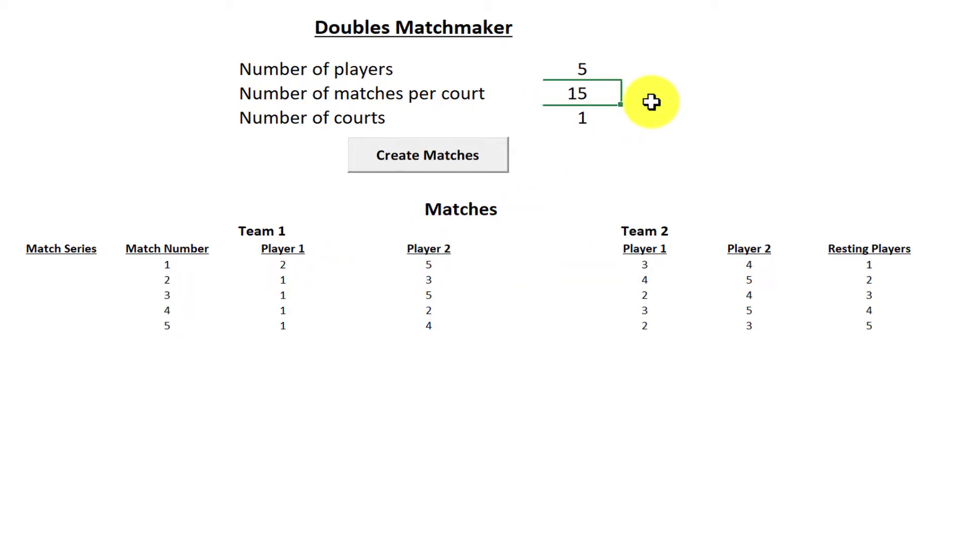
key("Return")
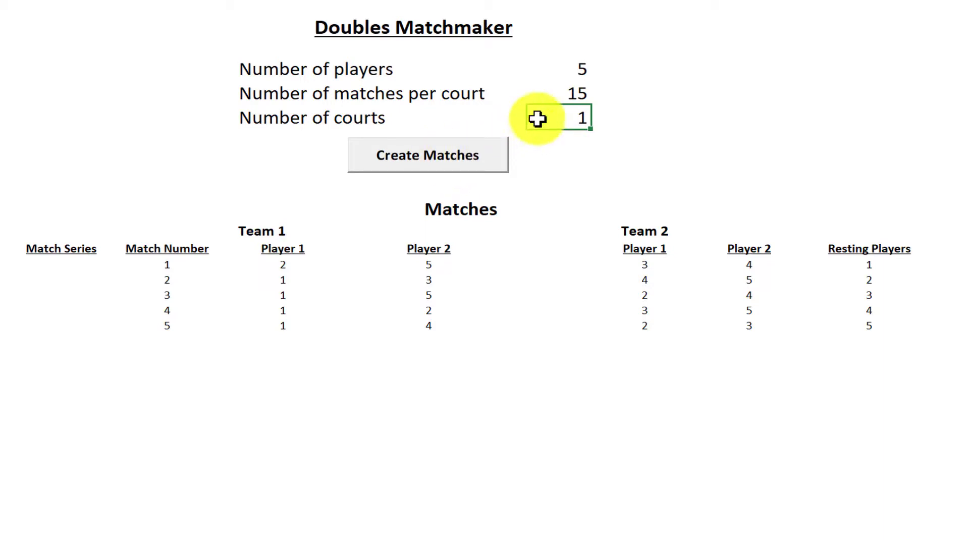
left_click(451, 178)
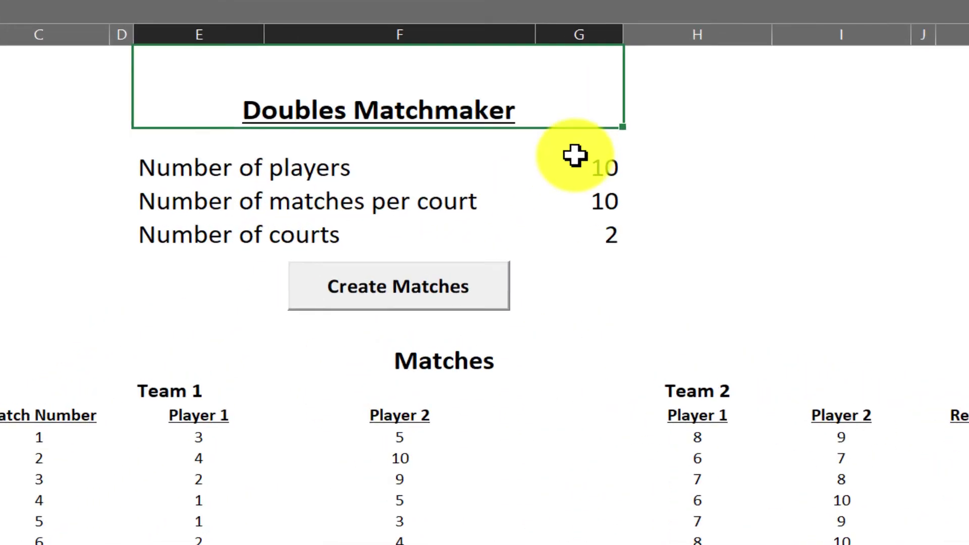
Step: Set the number of players to 9 and matches per court to 15, and create the matches
left_click(563, 161)
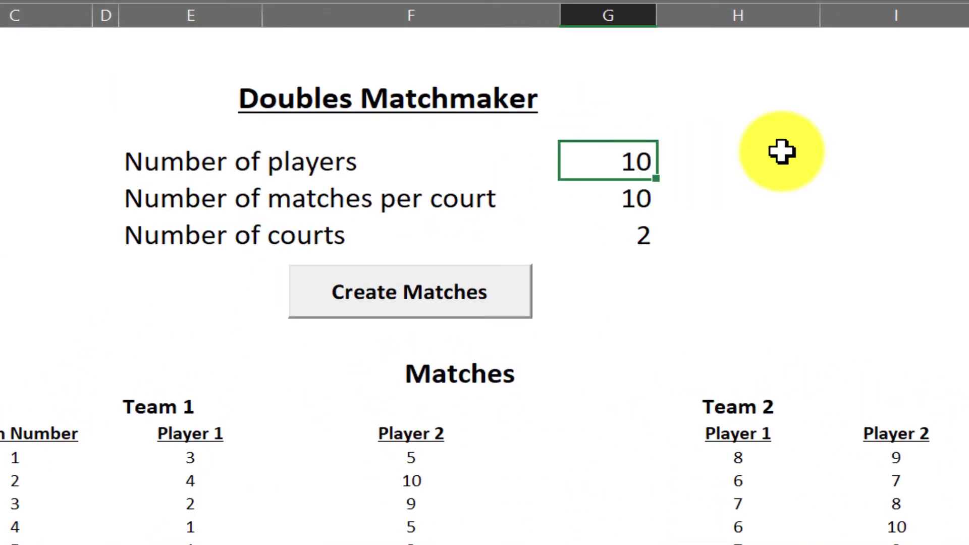
type("9")
key("Return")
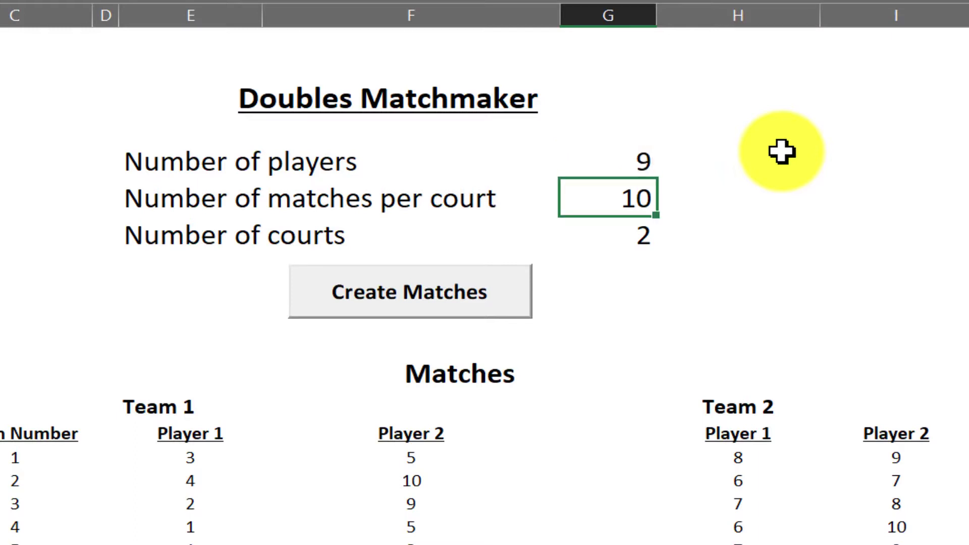
type("15")
key("Return")
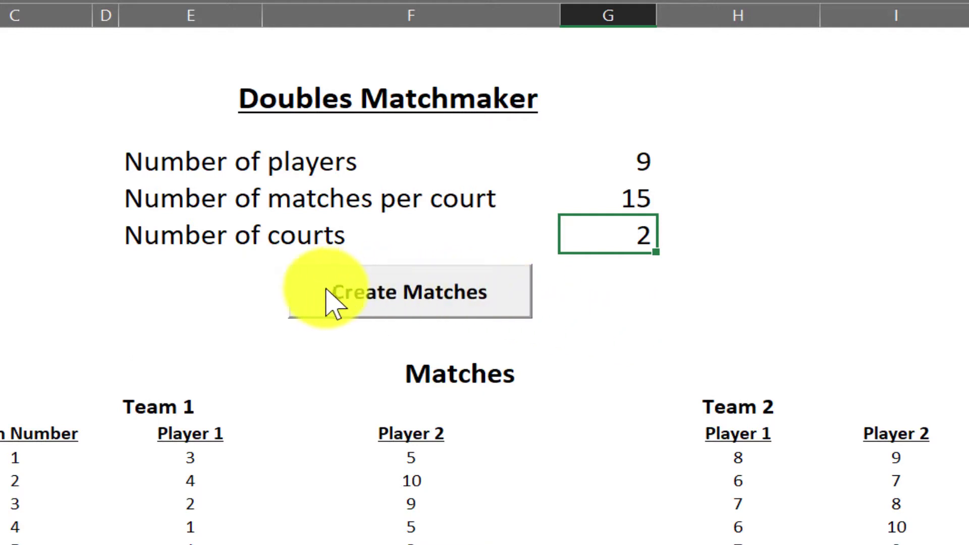
left_click(402, 286)
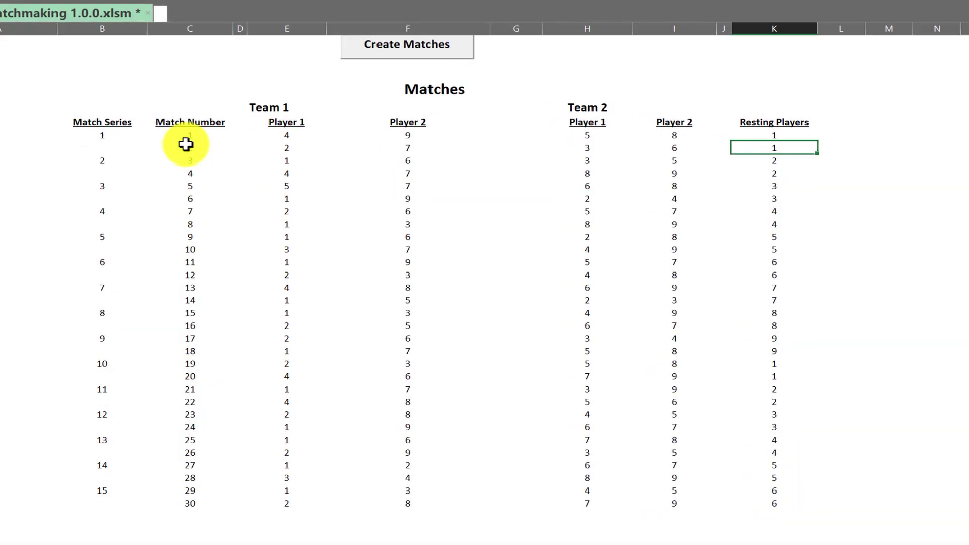
Step: Examine the full generated match list and the rotation of players in the Resting Players column
left_click_drag(186, 136, 794, 502)
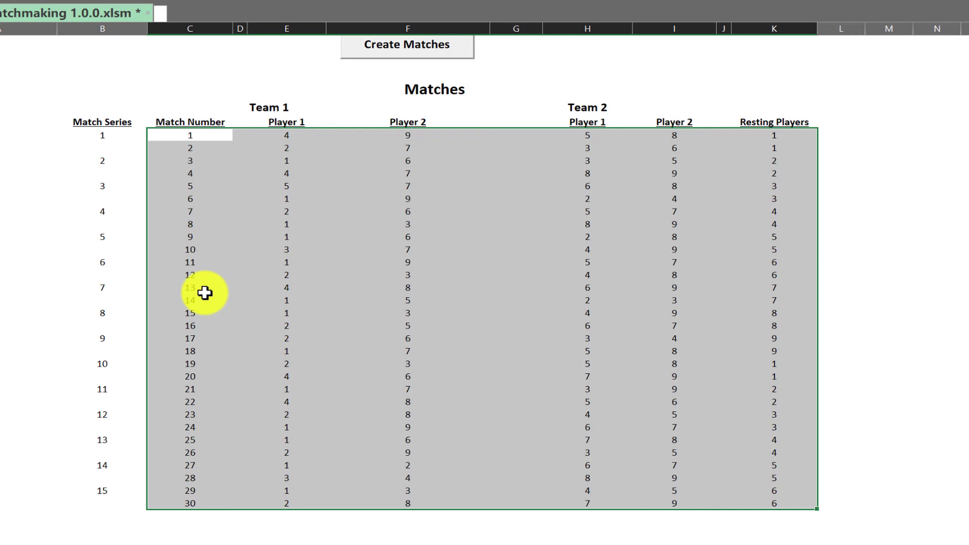
scroll(555, 257, "up", 4)
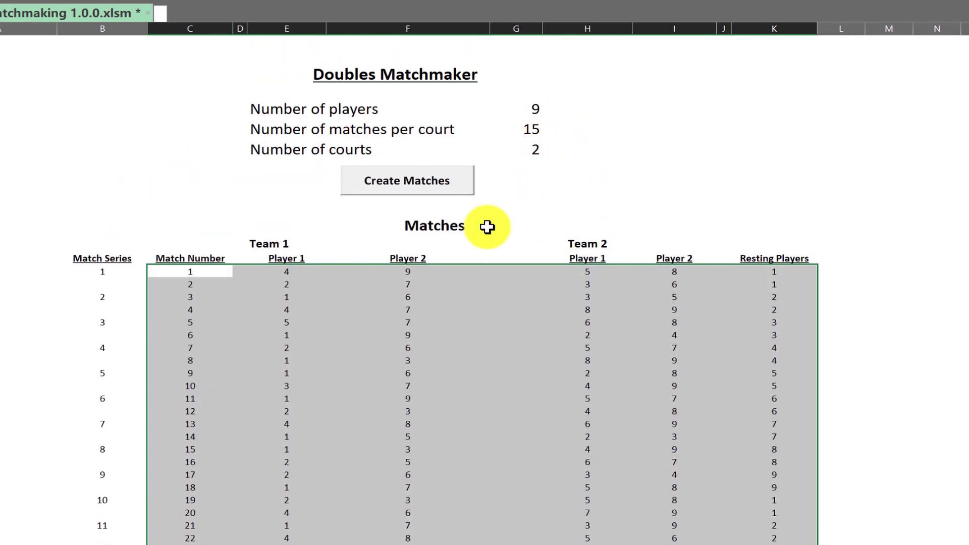
scroll(357, 310, "down", 2)
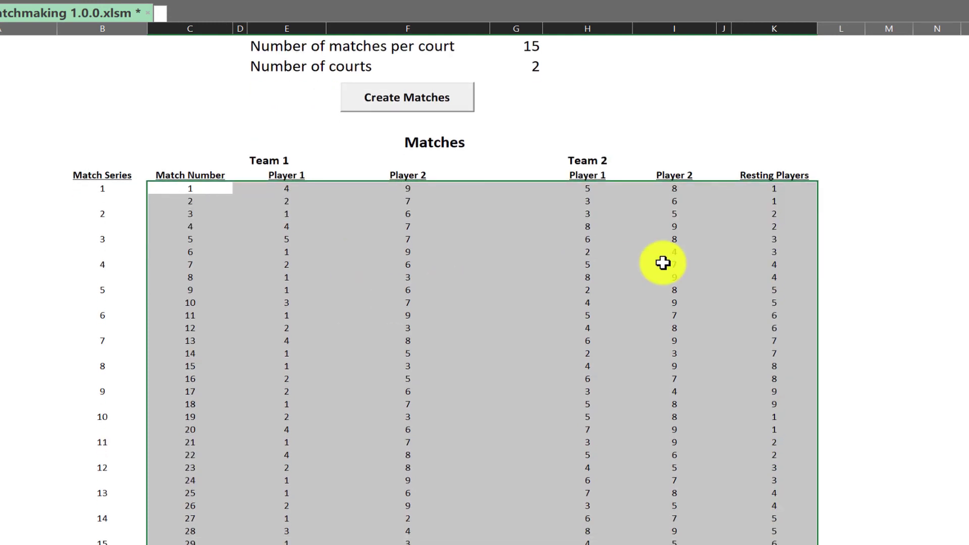
left_click(787, 188)
left_click_drag(787, 188, 792, 407)
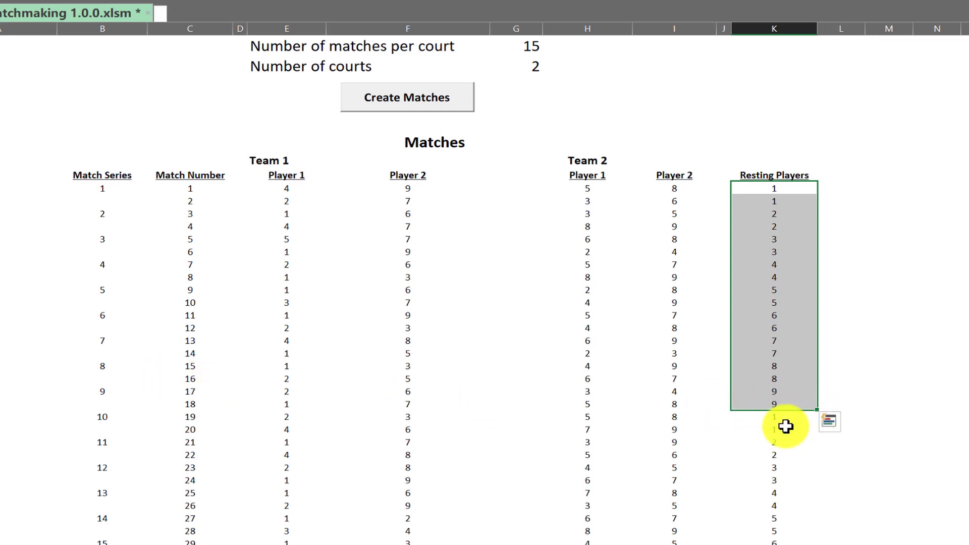
mouse_move(783, 410)
left_mouse_down()
mouse_move(795, 433)
mouse_move(783, 411)
mouse_move(783, 422)
left_mouse_up()
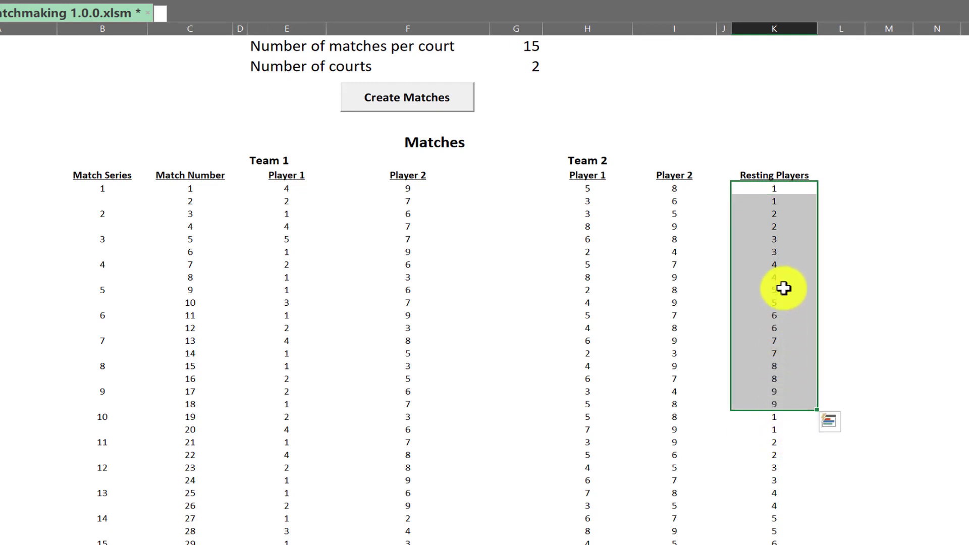